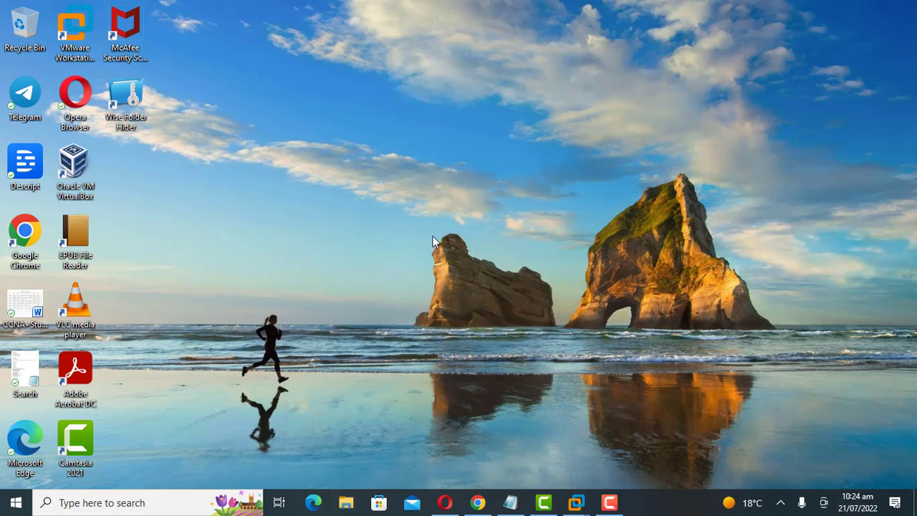
Check the USB Drive (F:) contents in File Explorer, then close the open windows
{"action": "key", "text": "super+e"}
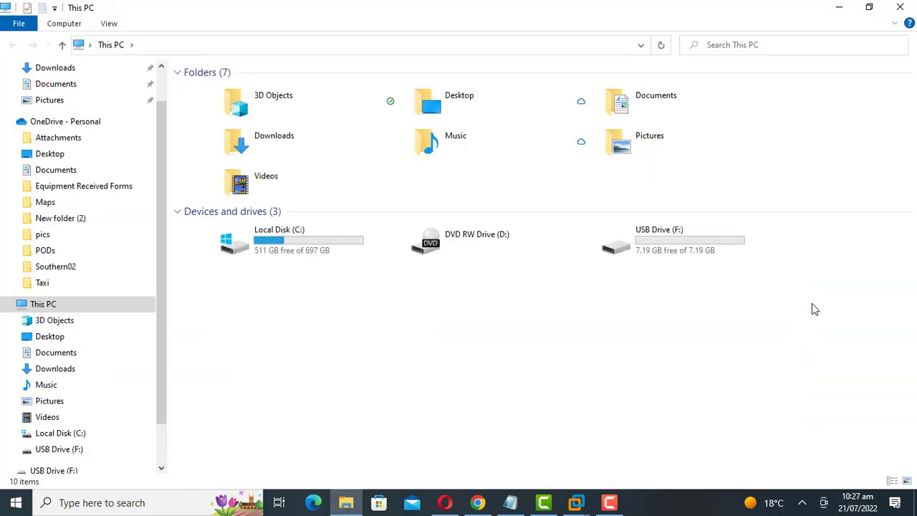
{"action": "double_click", "coordinate": [678, 240]}
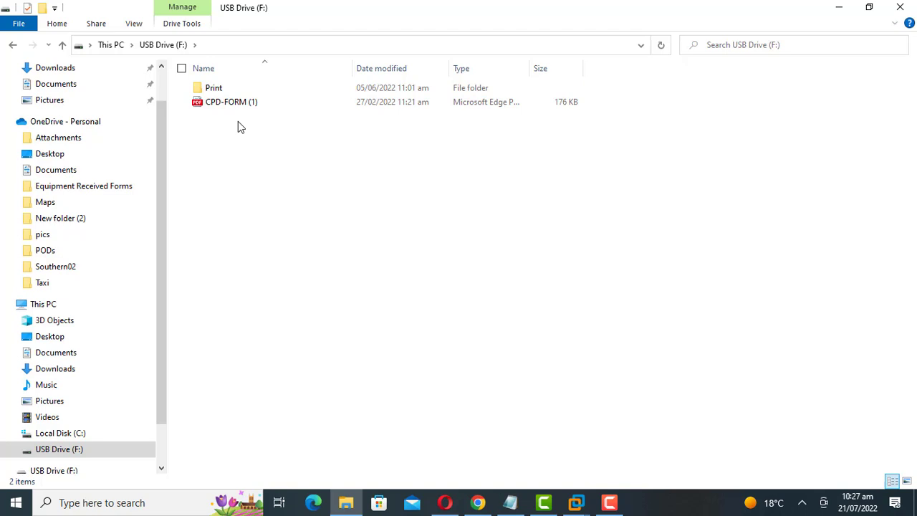
{"action": "left_click", "coordinate": [902, 7]}
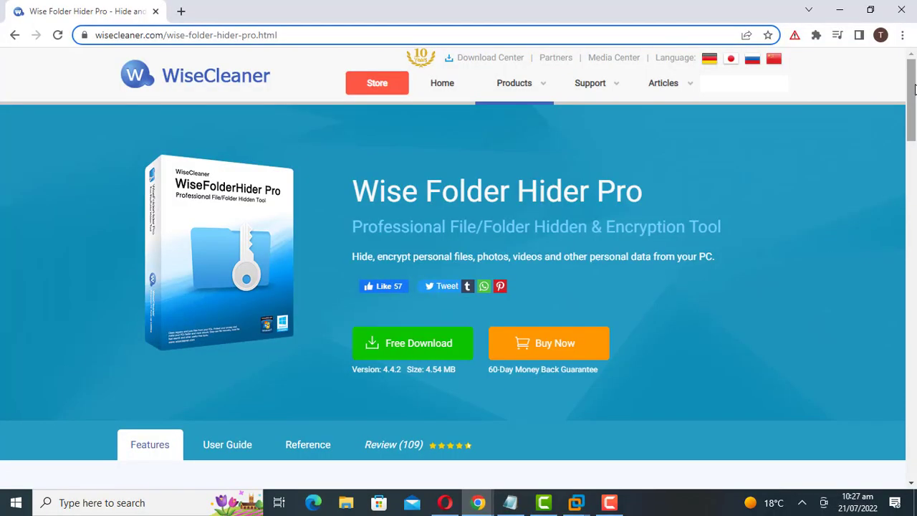
{"action": "left_click_drag", "start_coordinate": [914, 89], "coordinate": [904, 57]}
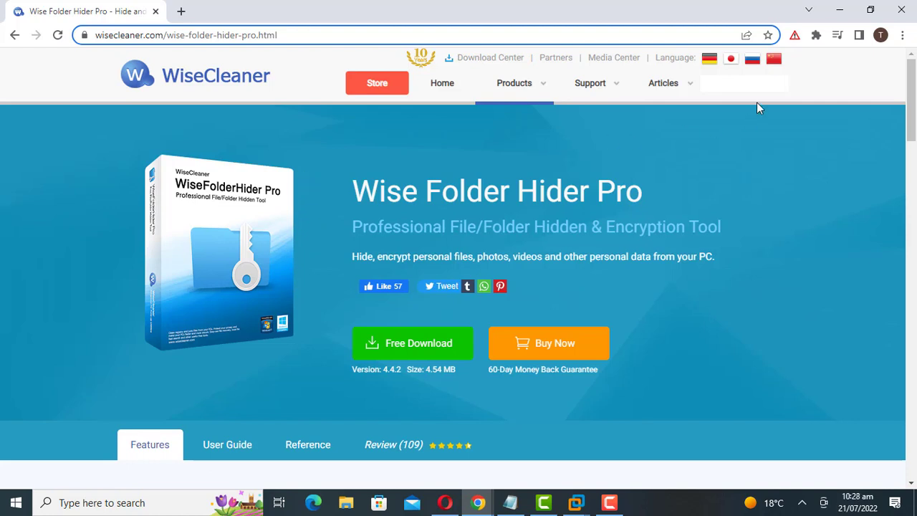
{"action": "left_click", "coordinate": [904, 10]}
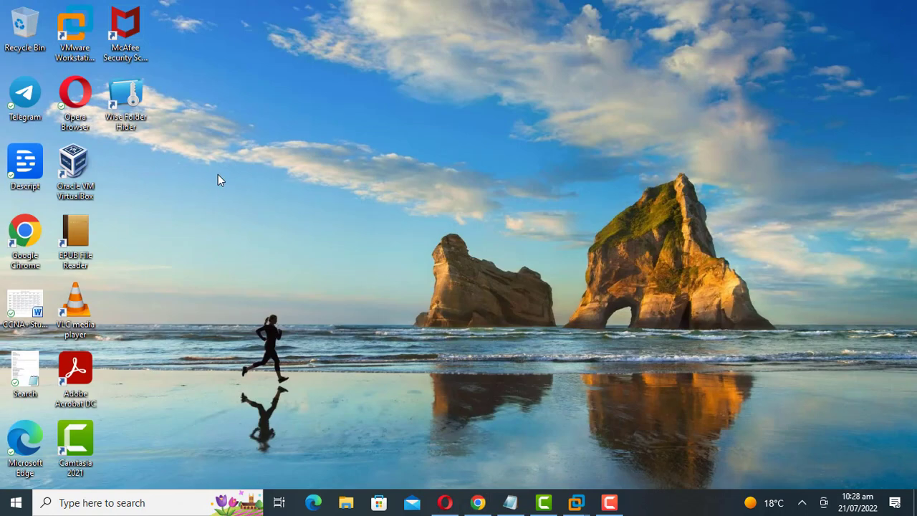
Launch Wise Folder Hider, log in with the password, then maximize and restore its window
{"action": "left_click", "coordinate": [132, 104]}
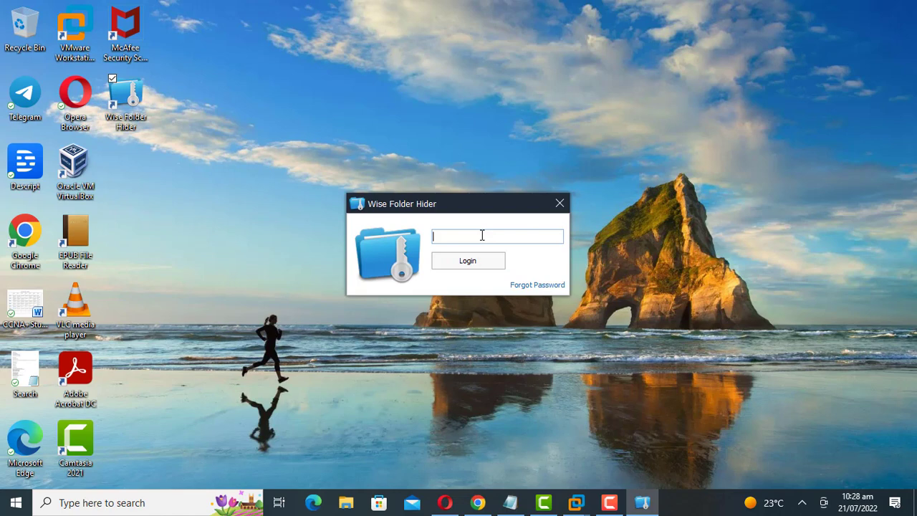
{"action": "type", "text": "***"}
{"action": "left_click", "coordinate": [471, 262]}
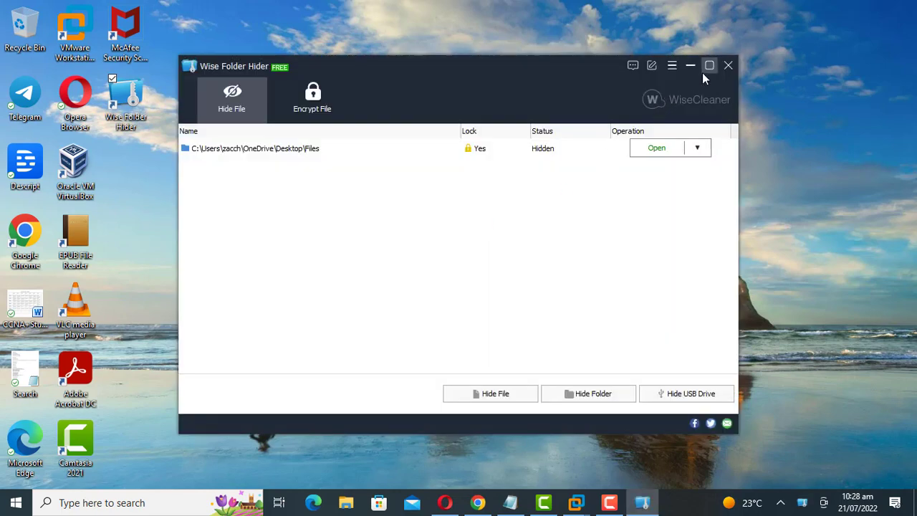
{"action": "left_click", "coordinate": [708, 68]}
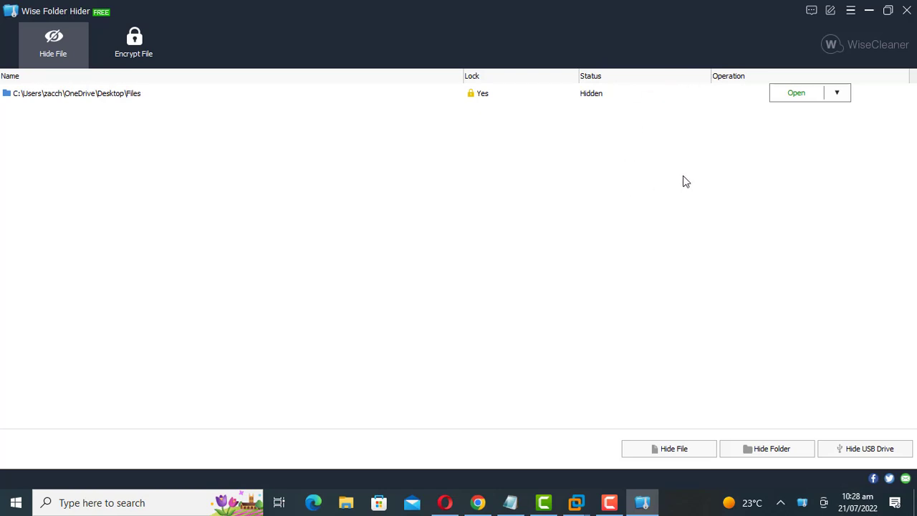
{"action": "left_click", "coordinate": [887, 12]}
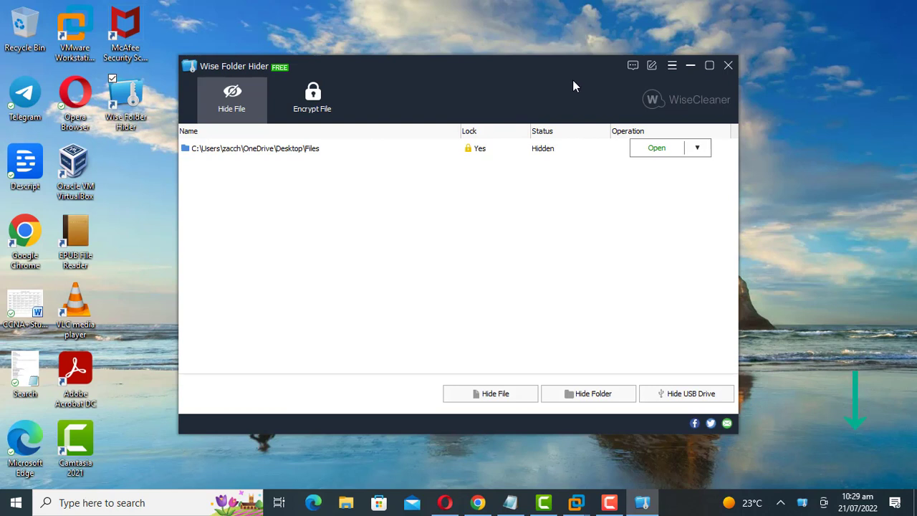
Choose USB drive F:\ as the drive to hide
{"action": "left_click", "coordinate": [692, 394]}
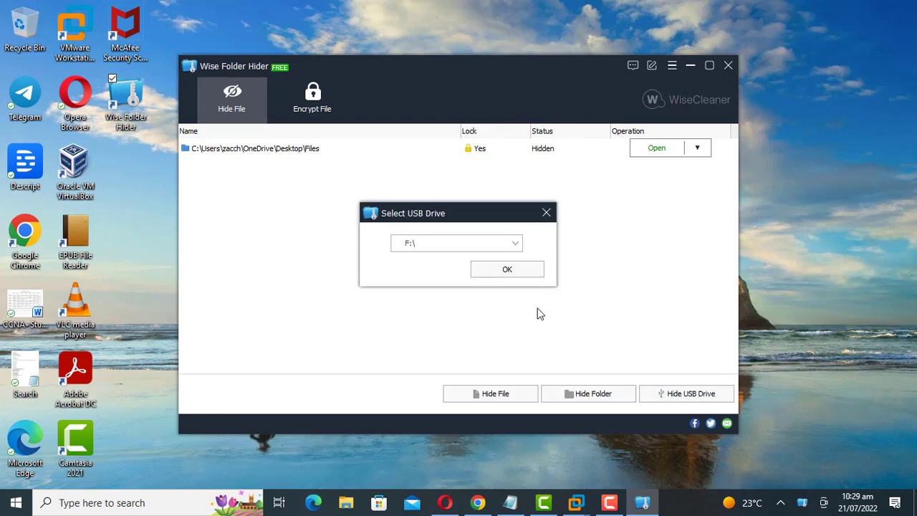
{"action": "left_click", "coordinate": [515, 245]}
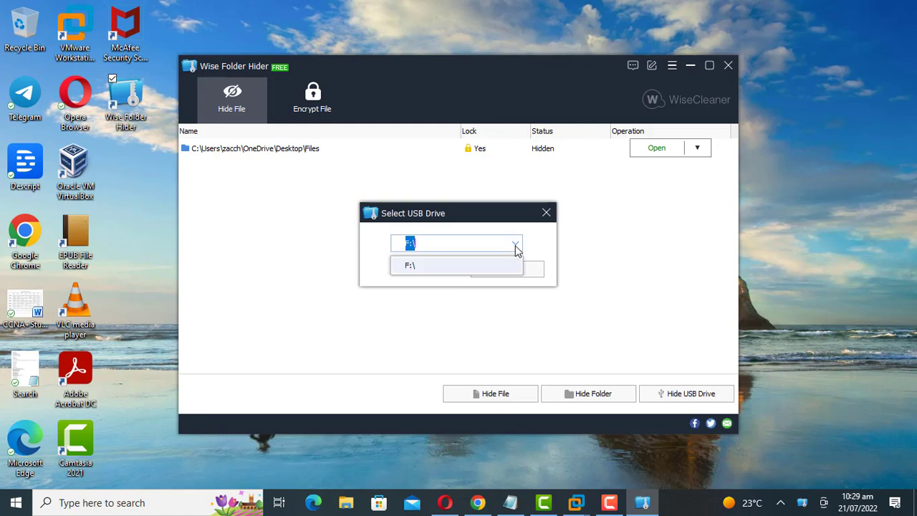
{"action": "left_click", "coordinate": [515, 245]}
{"action": "left_click", "coordinate": [451, 243]}
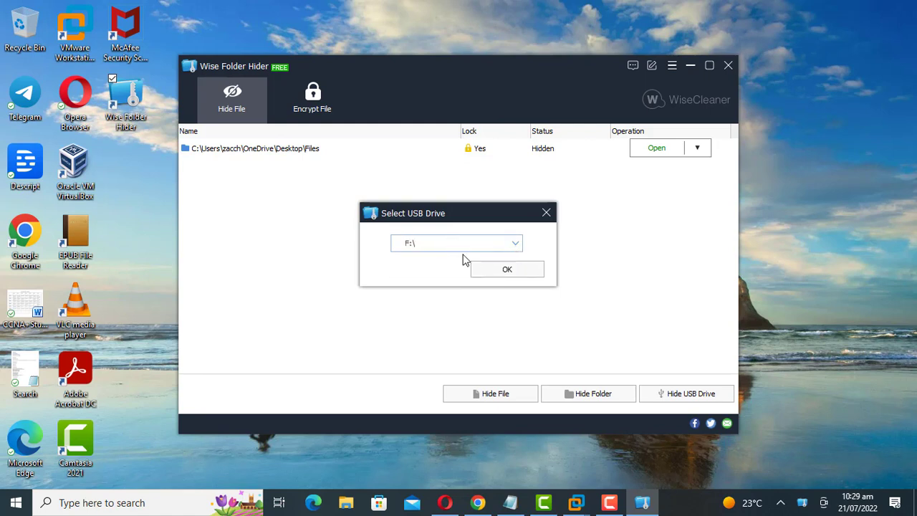
{"action": "left_click", "coordinate": [506, 271]}
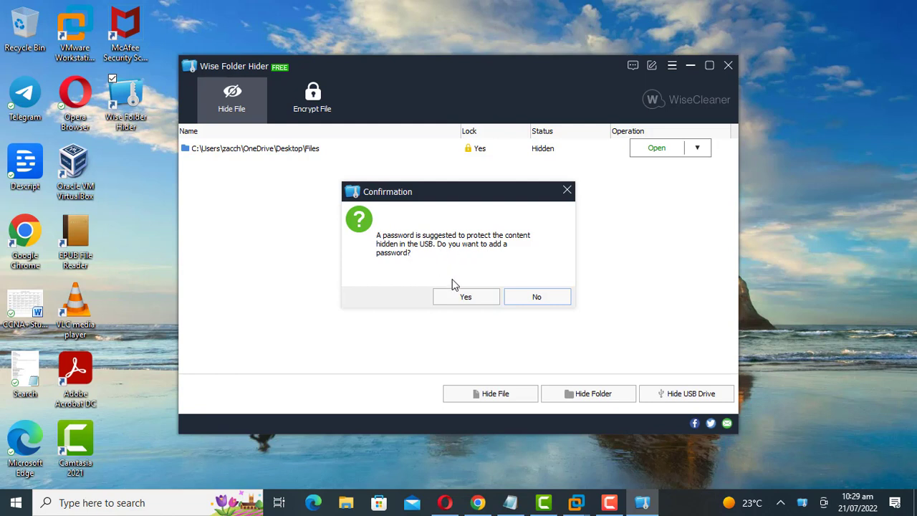
Protect the hidden F:\ drive with a password, entering and confirming it
{"action": "left_click", "coordinate": [461, 296]}
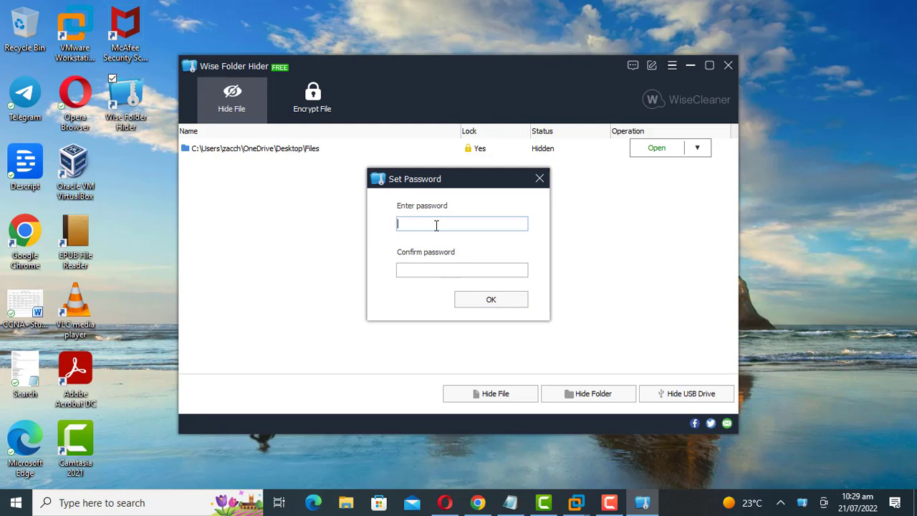
{"action": "type", "text": "12345678"}
{"action": "left_click", "coordinate": [427, 267]}
{"action": "left_click", "coordinate": [487, 301]}
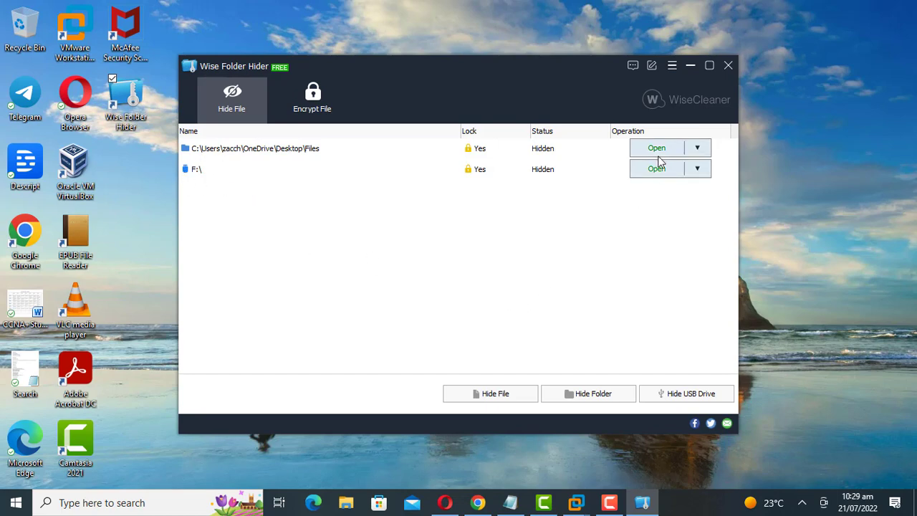
{"action": "left_click", "coordinate": [690, 67]}
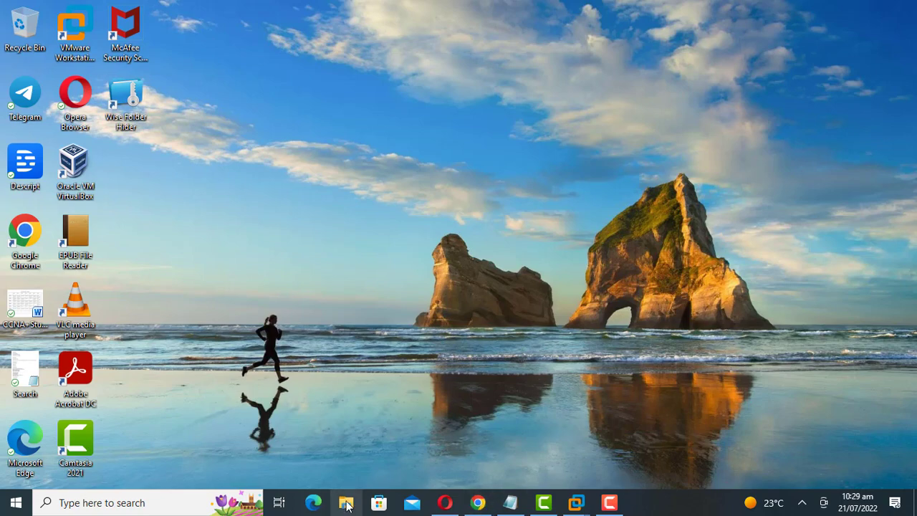
{"action": "key", "text": "super+e"}
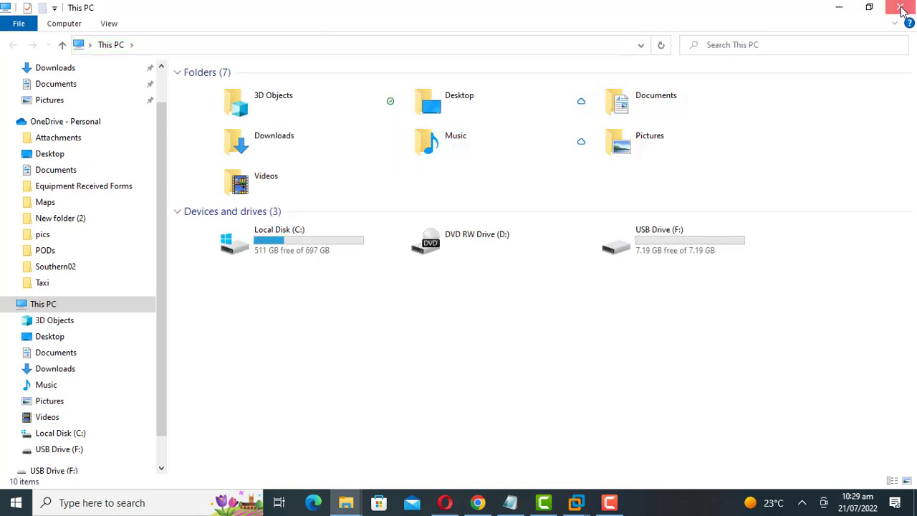
{"action": "double_click", "coordinate": [672, 246]}
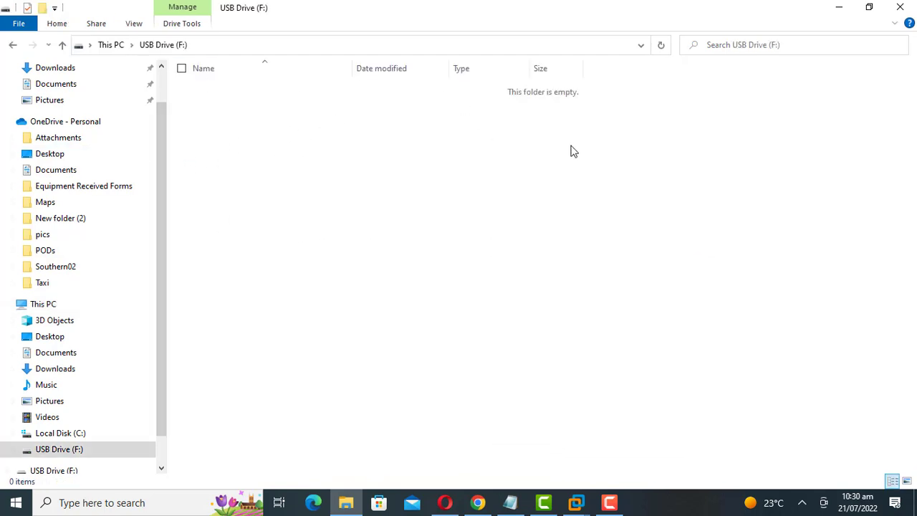
{"action": "left_click", "coordinate": [901, 8]}
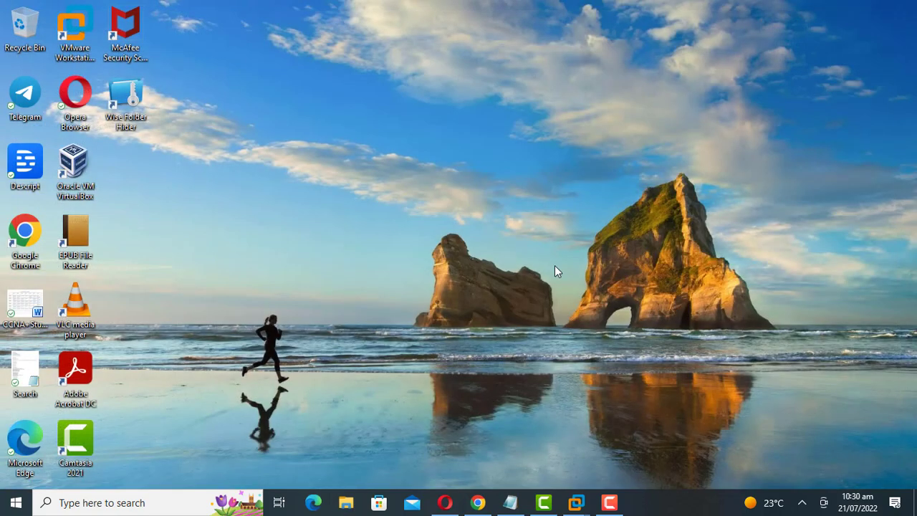
From the tray, open Wise Folder Hider and unlock F:\ with Open, entering the drive's password
{"action": "left_click", "coordinate": [803, 503]}
{"action": "left_click", "coordinate": [845, 476]}
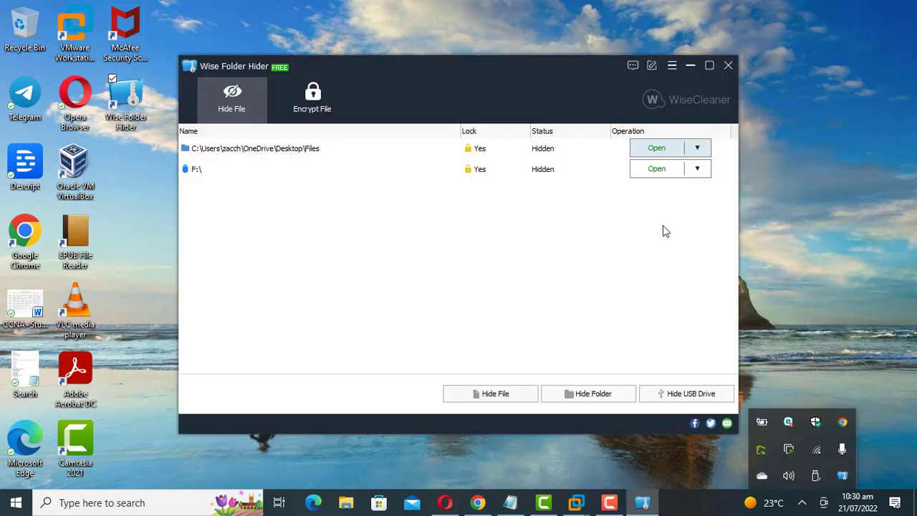
{"action": "left_click", "coordinate": [699, 170]}
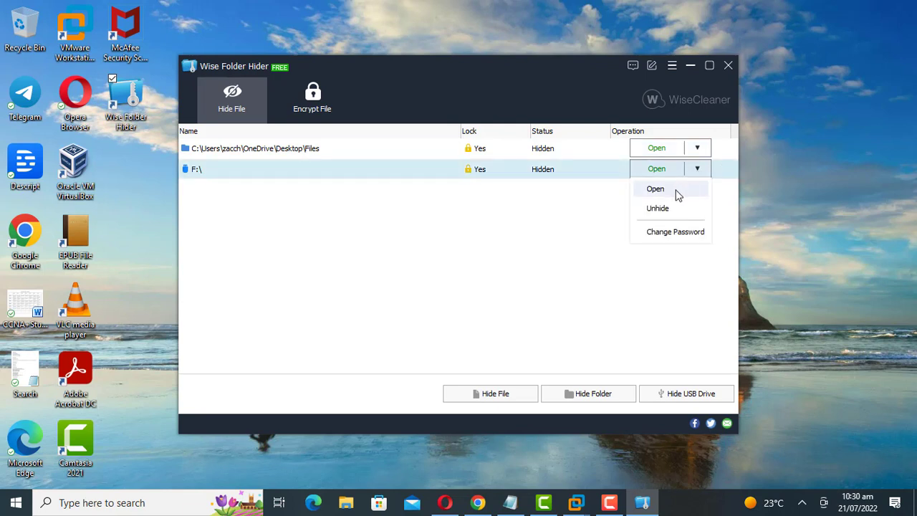
{"action": "left_click", "coordinate": [678, 190]}
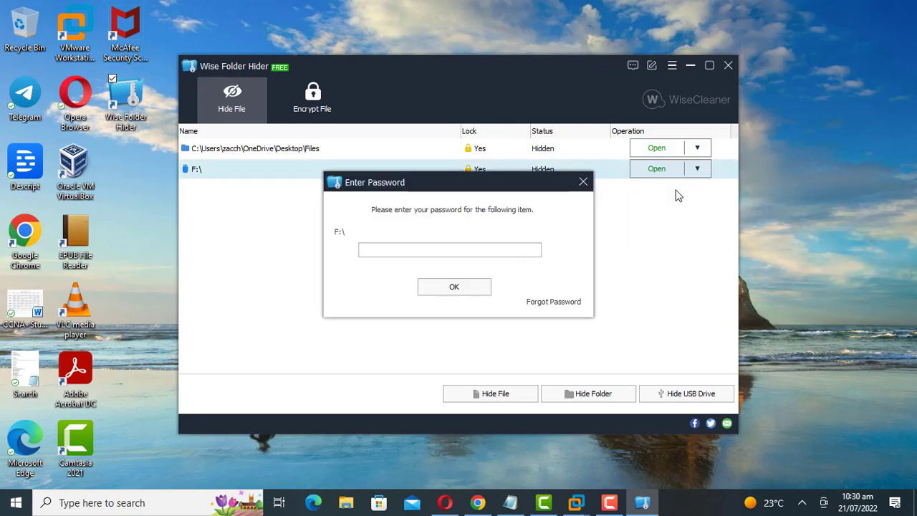
{"action": "left_click", "coordinate": [471, 249]}
{"action": "type", "text": "789"}
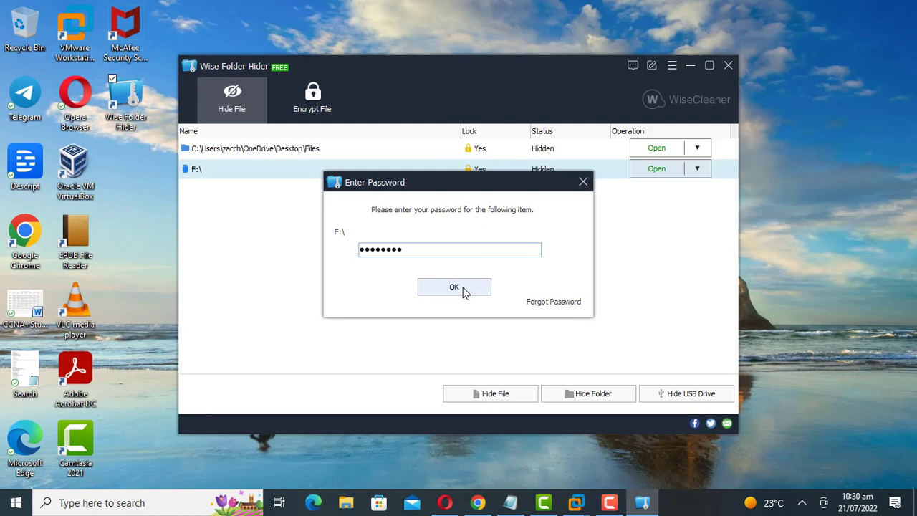
{"action": "left_click", "coordinate": [463, 289]}
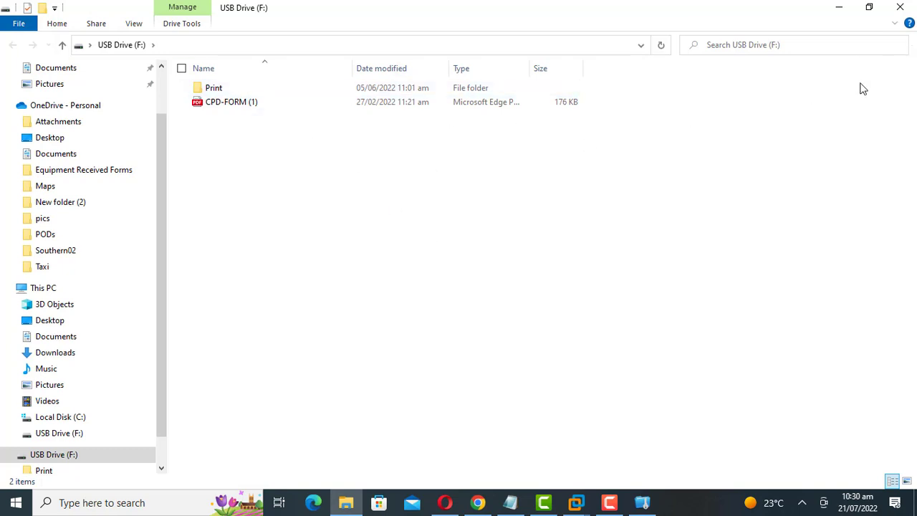
Reopen USB Drive (F:) through This PC to see Print and CPD-FORM (1)
{"action": "left_click", "coordinate": [900, 7]}
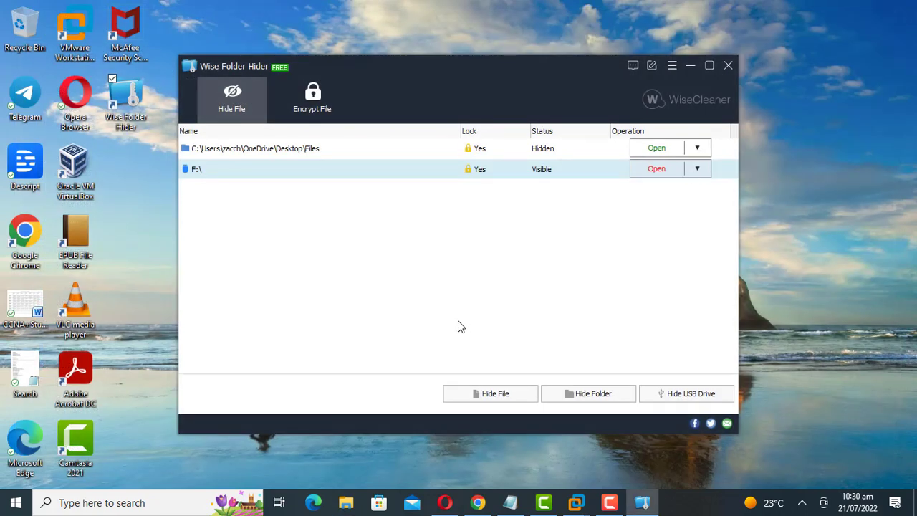
{"action": "left_click", "coordinate": [355, 505]}
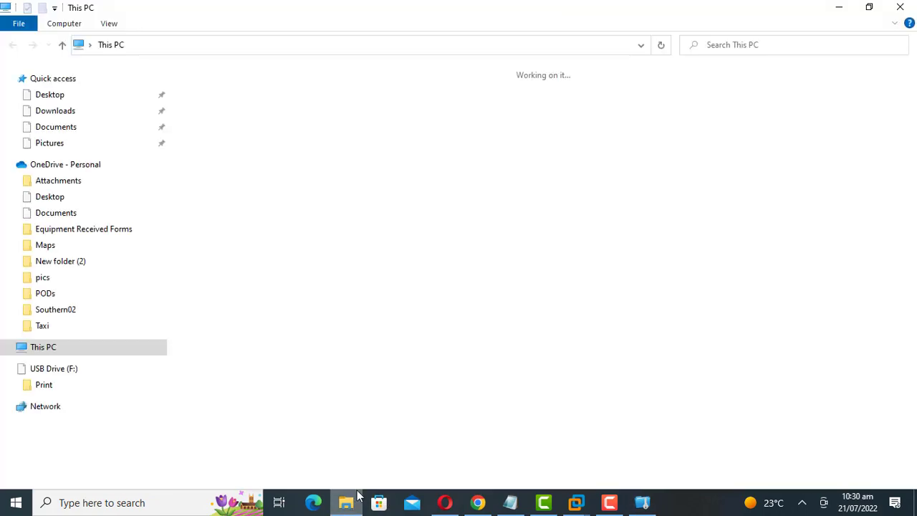
{"action": "double_click", "coordinate": [649, 232]}
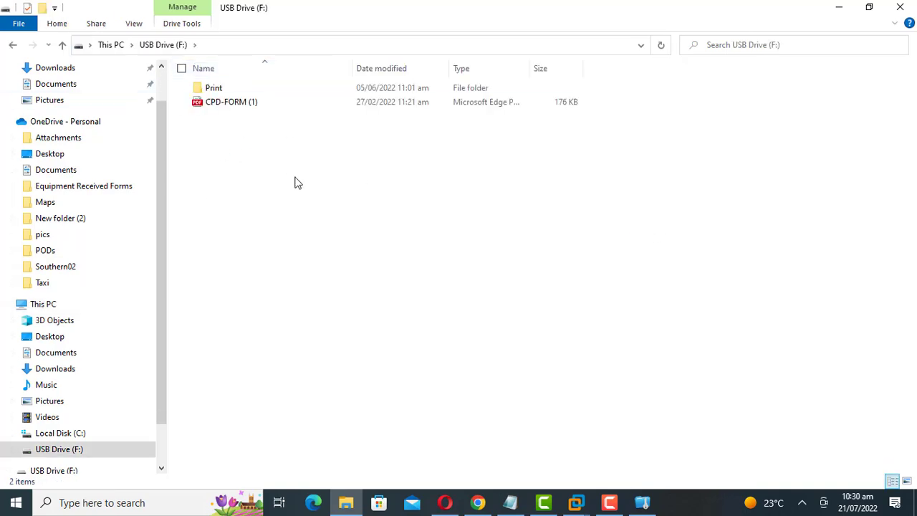
Close Explorer and return F:\ to Hidden with its Close operation in Wise Folder Hider
{"action": "left_click", "coordinate": [900, 7]}
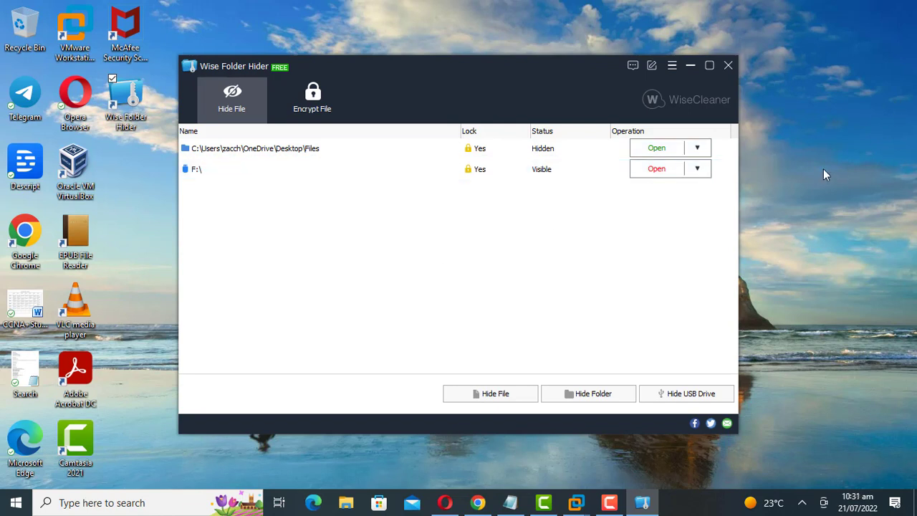
{"action": "left_click", "coordinate": [697, 170]}
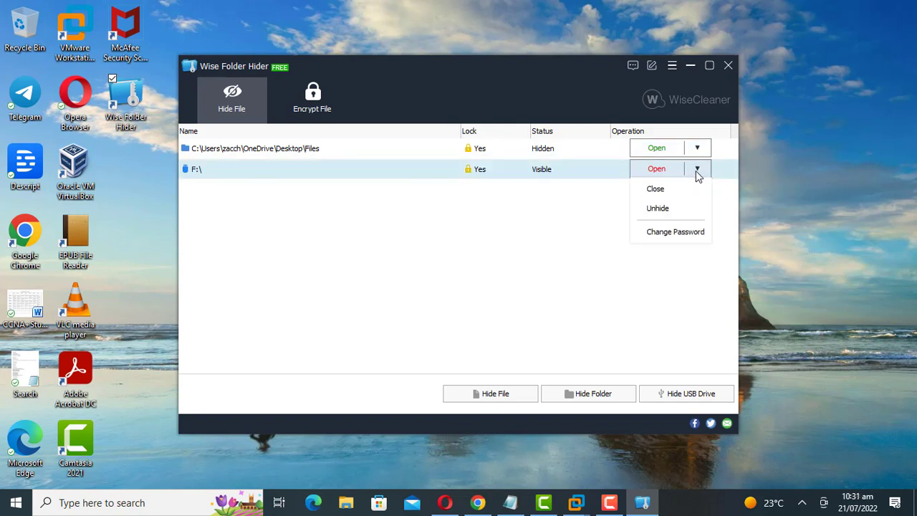
{"action": "left_click", "coordinate": [656, 189]}
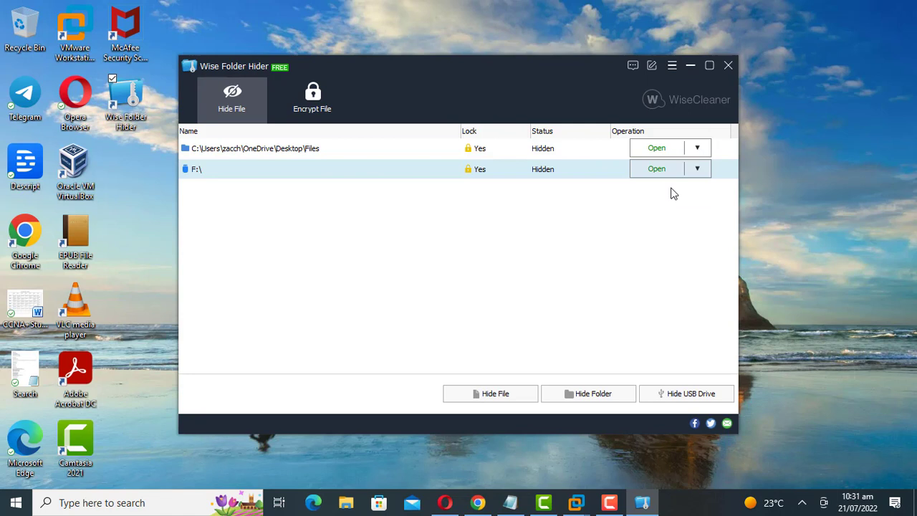
{"action": "left_click", "coordinate": [660, 230]}
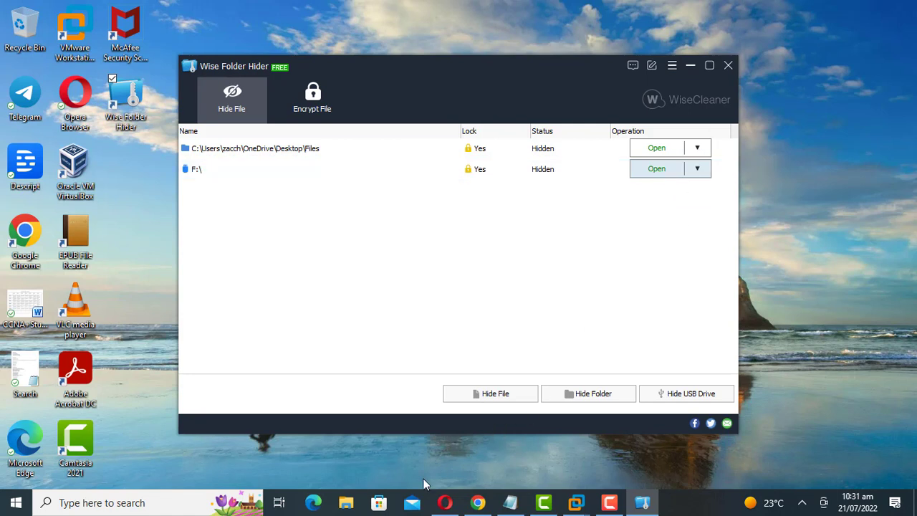
{"action": "left_click", "coordinate": [349, 504]}
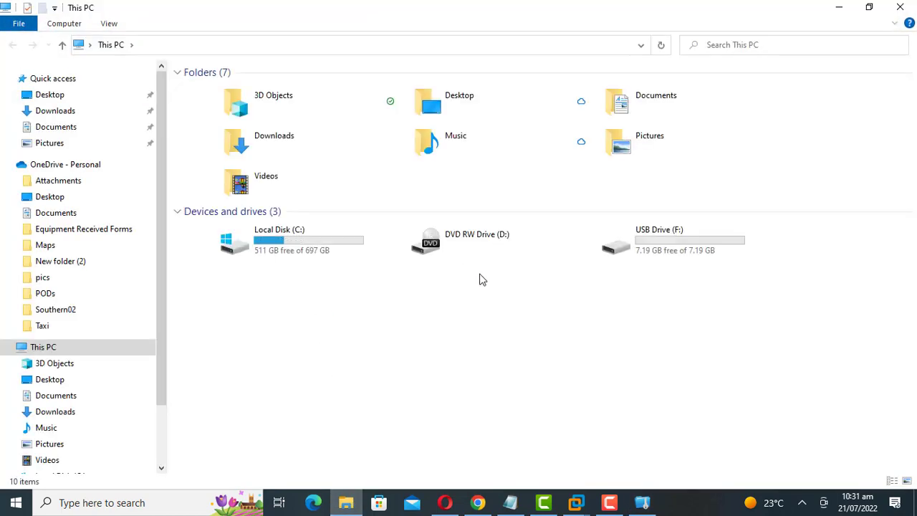
Confirm USB Drive (F:) appears empty, then close Explorer
{"action": "double_click", "coordinate": [663, 235]}
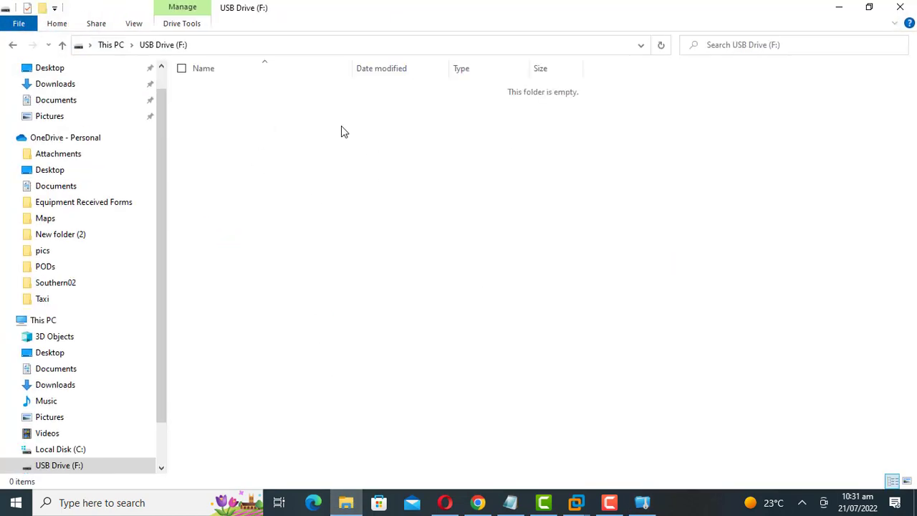
{"action": "left_click", "coordinate": [902, 8]}
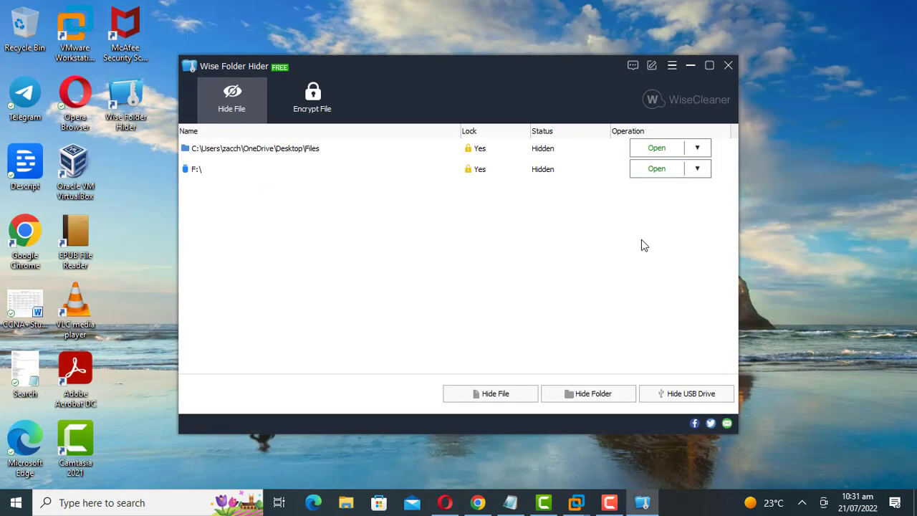
Exit Wise Folder Hider, switch to the virtual machine, and open File Explorer there
{"action": "left_click", "coordinate": [728, 66]}
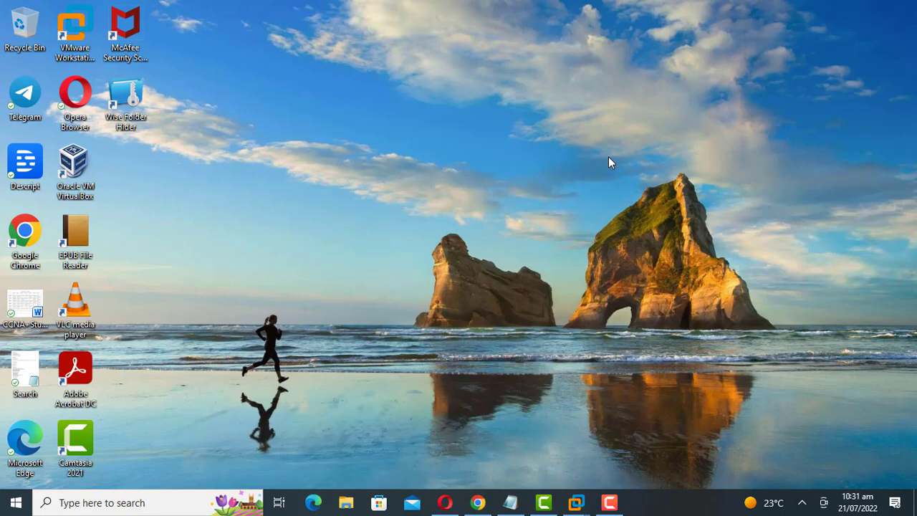
{"action": "left_click", "coordinate": [576, 502]}
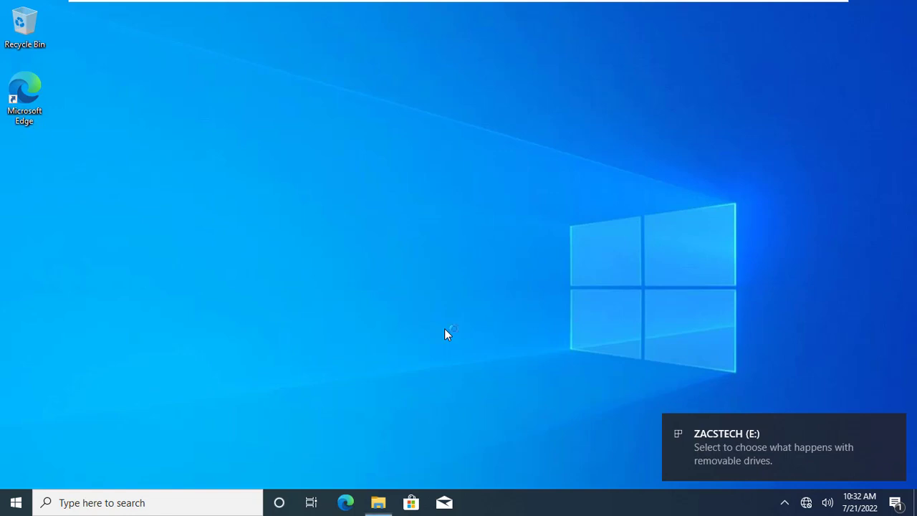
{"action": "key", "text": "super+e"}
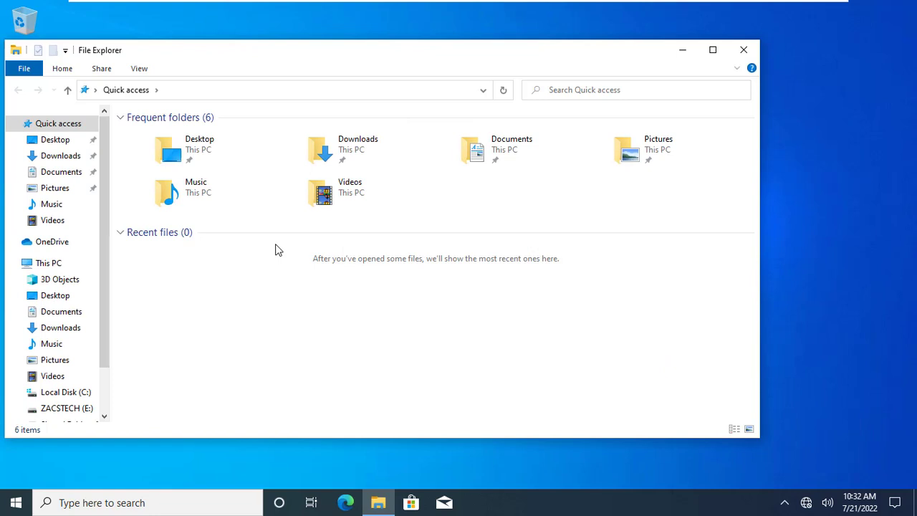
Open ZACSTECH (E:) from This PC on the virtual machine, finding it empty
{"action": "left_click_drag", "start_coordinate": [106, 313], "coordinate": [95, 400]}
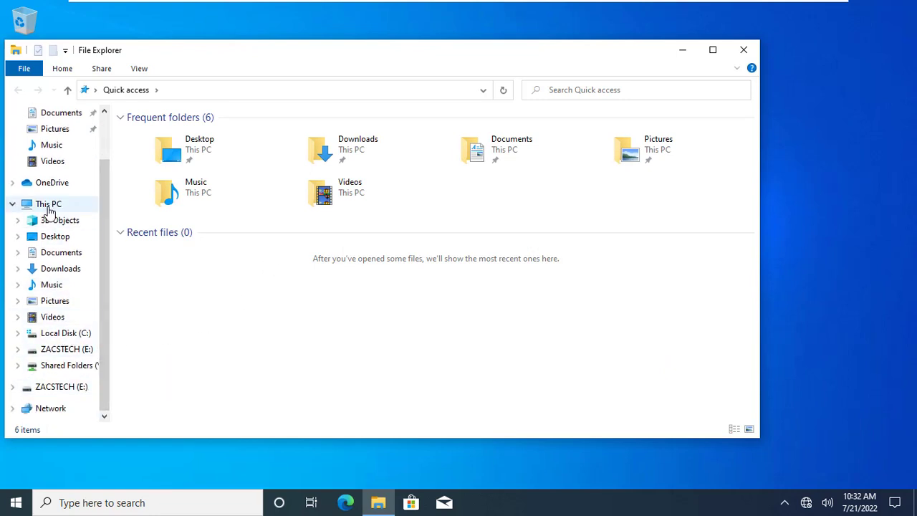
{"action": "left_click", "coordinate": [49, 205]}
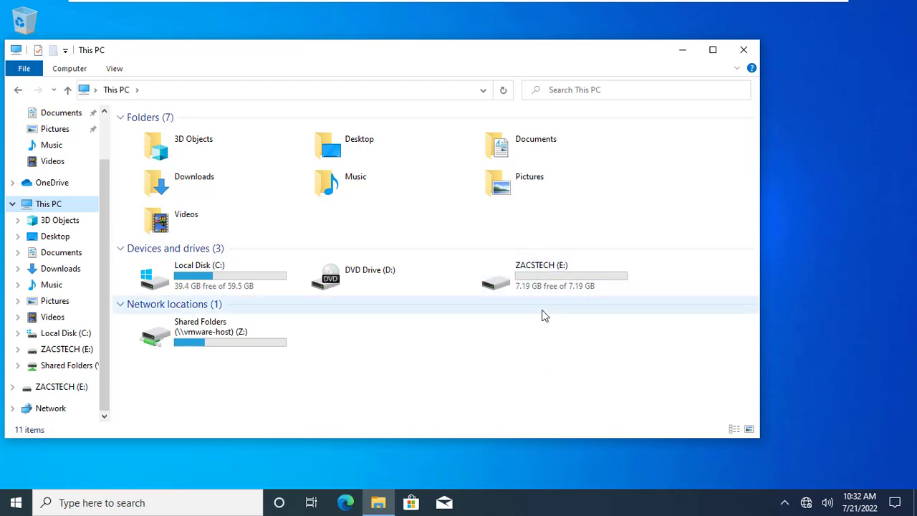
{"action": "left_click", "coordinate": [555, 281]}
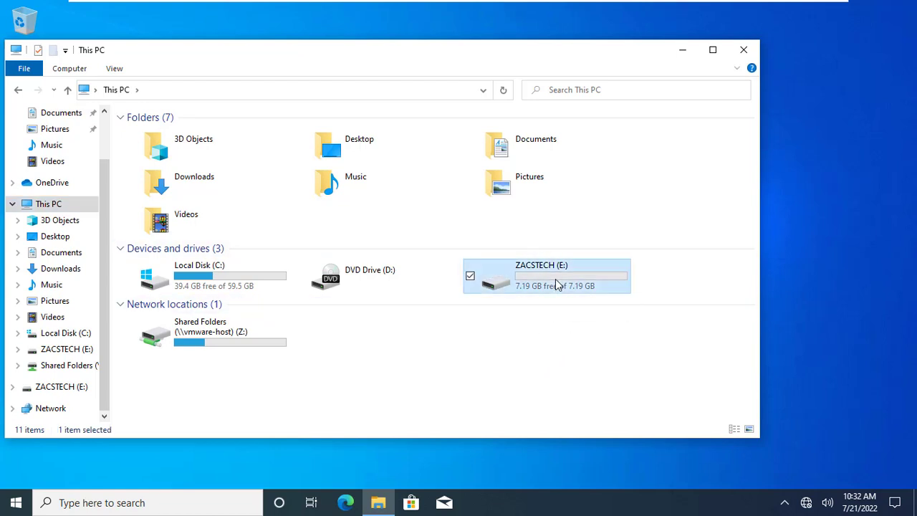
{"action": "double_click", "coordinate": [555, 281]}
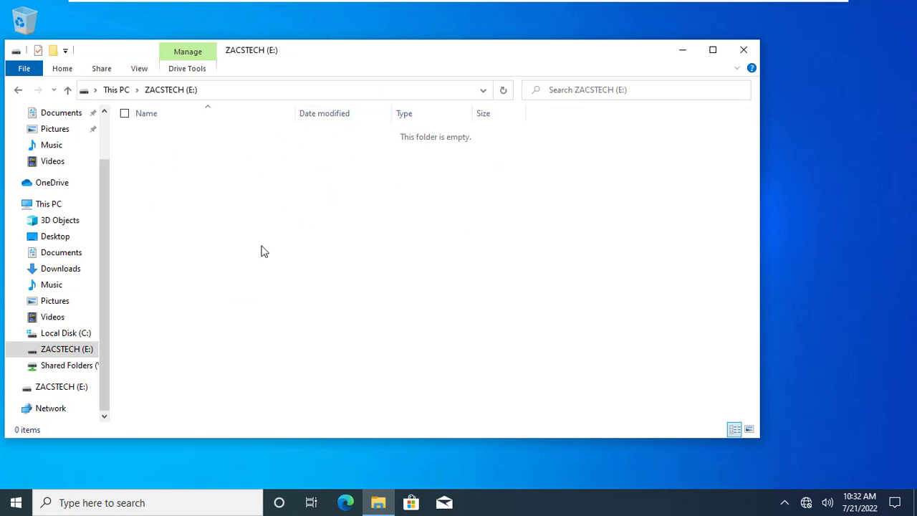
Create a folder named 'New folder' on ZACSTECH (E:)
{"action": "right_click", "coordinate": [166, 192]}
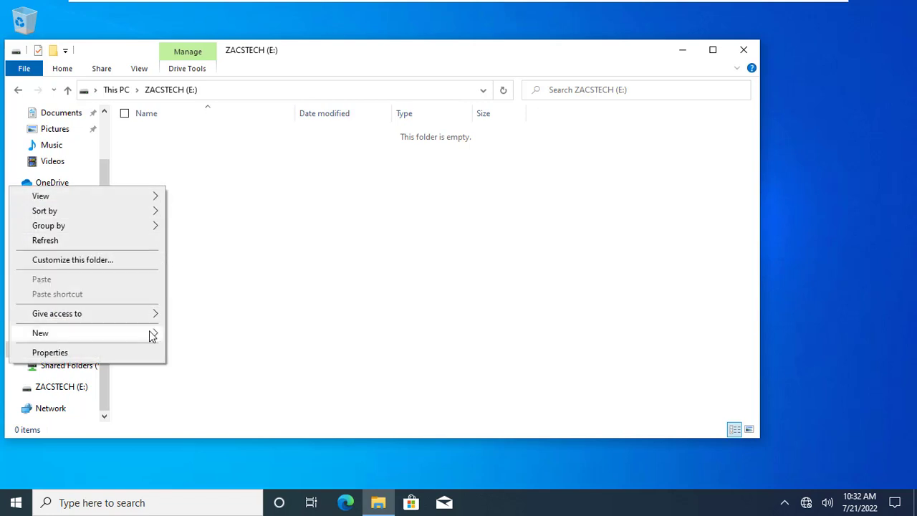
{"action": "mouse_move", "coordinate": [151, 334]}
{"action": "left_click", "coordinate": [192, 333]}
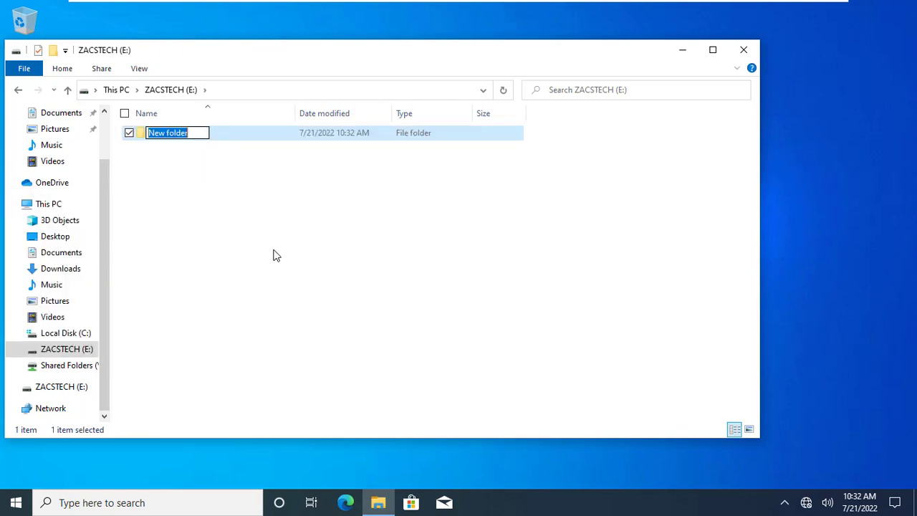
{"action": "left_click", "coordinate": [192, 226]}
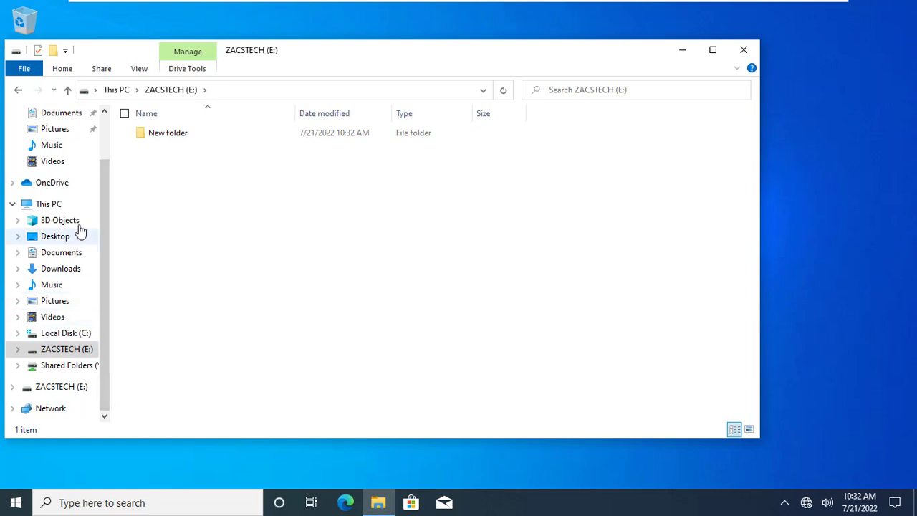
Reopen ZACSTECH (E:) to verify the new folder, then return to This PC
{"action": "left_click", "coordinate": [56, 203]}
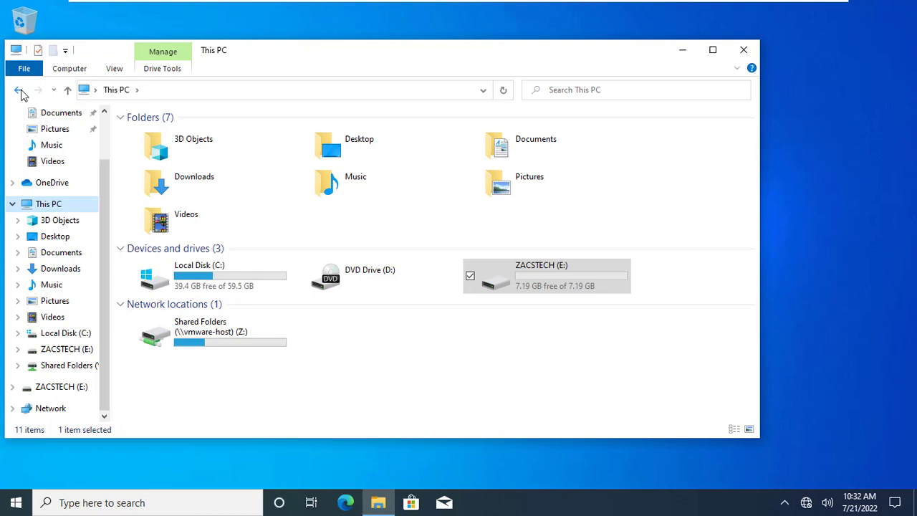
{"action": "double_click", "coordinate": [531, 279]}
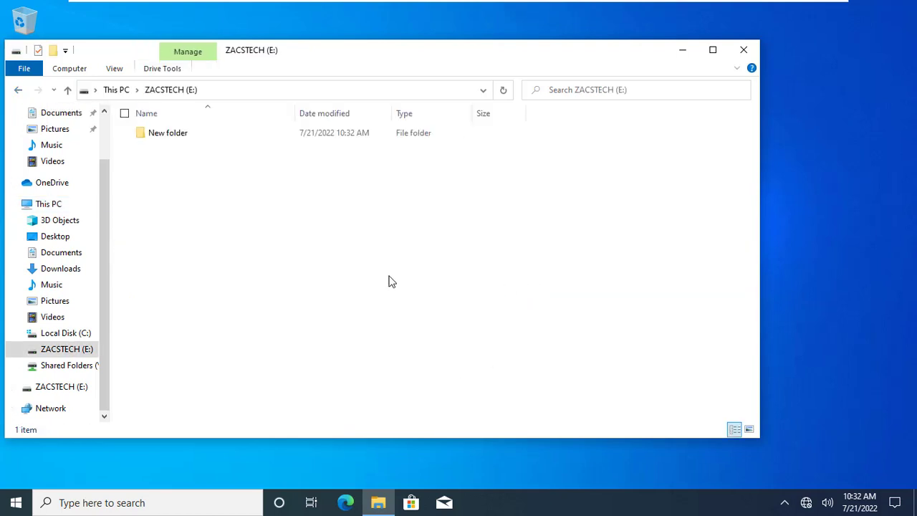
{"action": "left_click", "coordinate": [20, 91]}
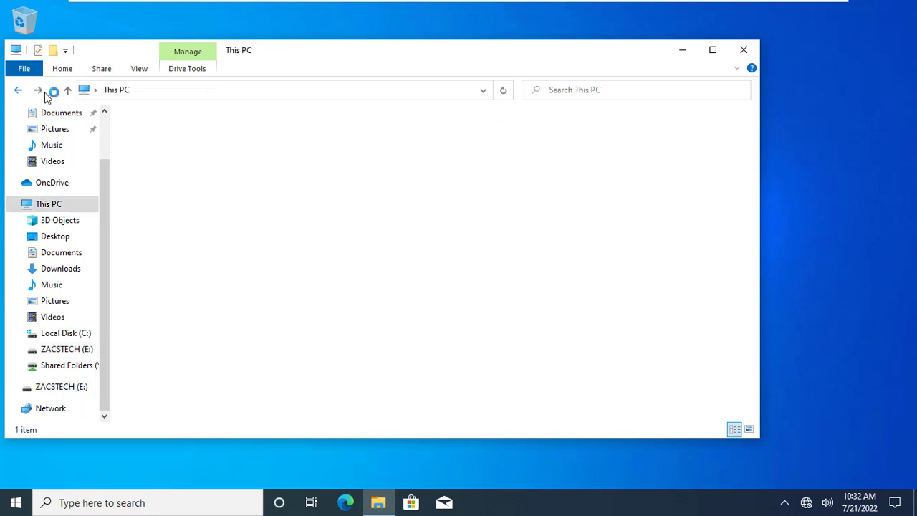
{"action": "left_click", "coordinate": [519, 375]}
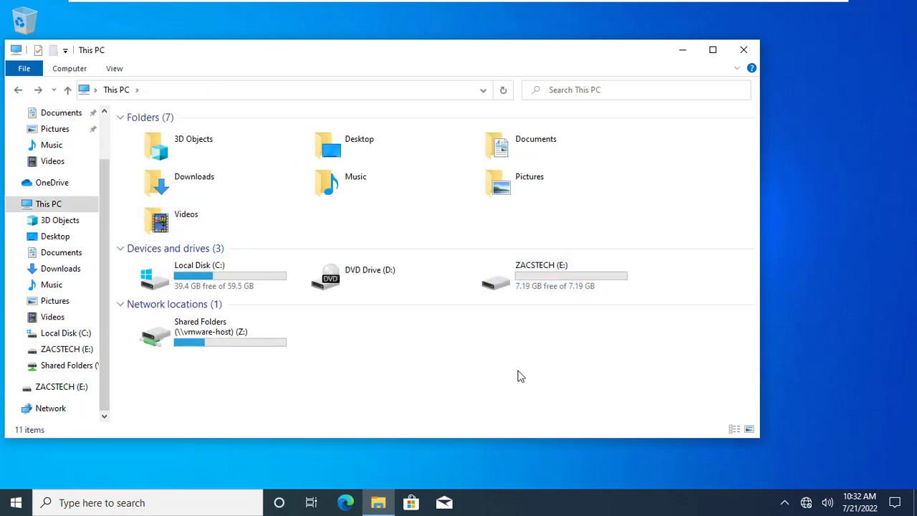
Close the guest Explorer and open ZACSTECH (F:) on the host to see New folder
{"action": "left_click", "coordinate": [746, 52]}
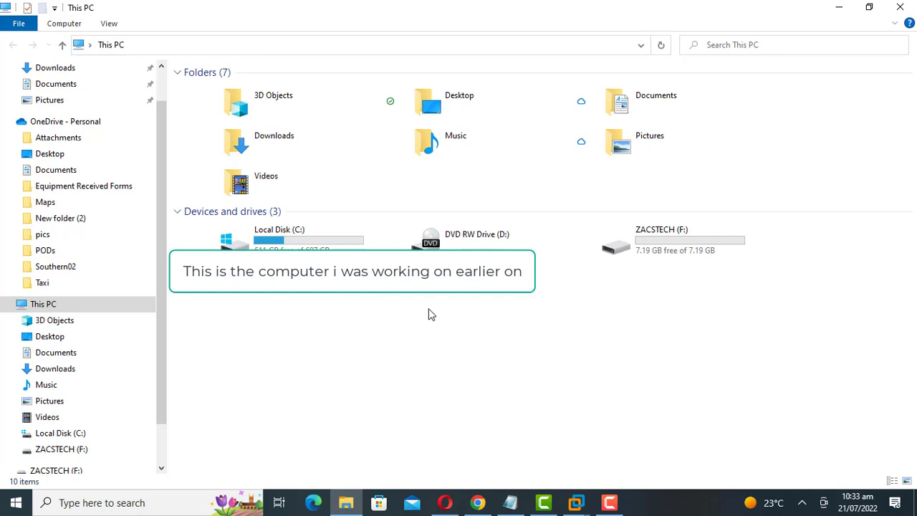
{"action": "left_click", "coordinate": [681, 242]}
{"action": "double_click", "coordinate": [681, 242]}
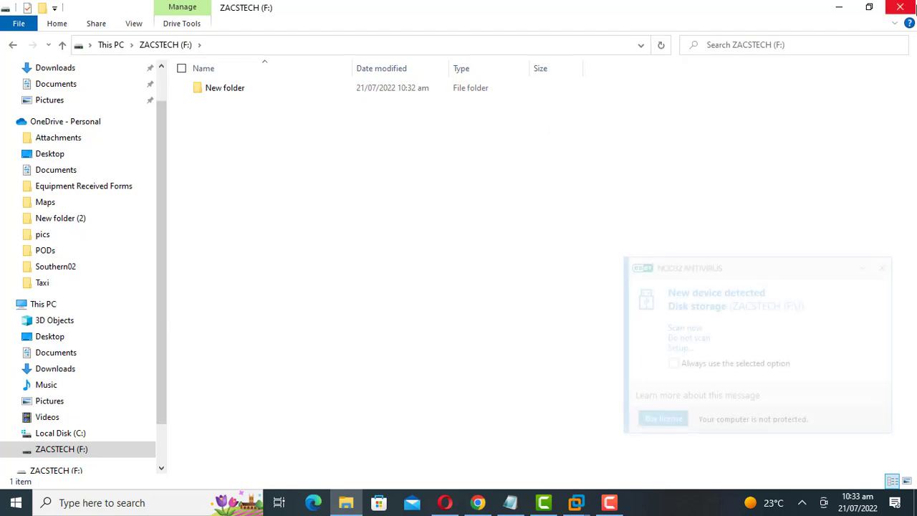
Close the ZACSTECH (F:) drive view, relaunch Wise Folder Hider, log in, and expand the F:\ actions list
{"action": "left_click", "coordinate": [900, 7]}
{"action": "double_click", "coordinate": [125, 100]}
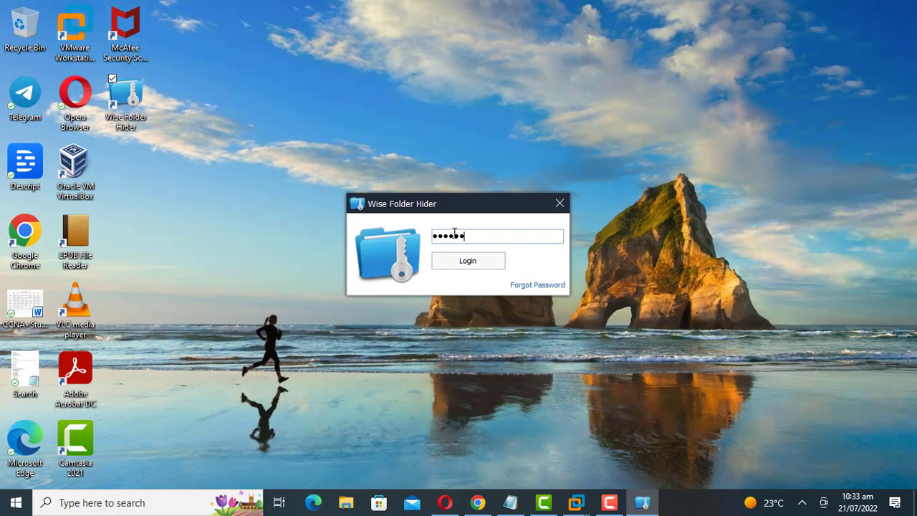
{"action": "left_click", "coordinate": [467, 261]}
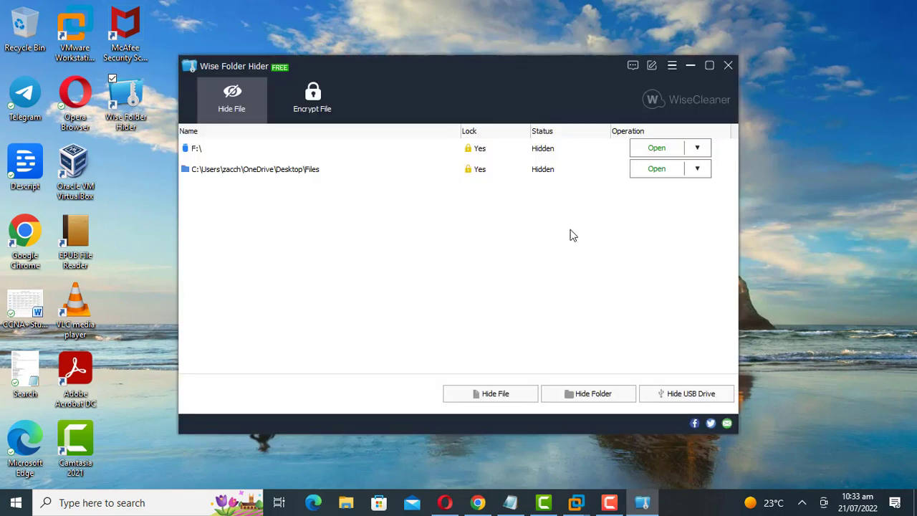
{"action": "left_click", "coordinate": [698, 148]}
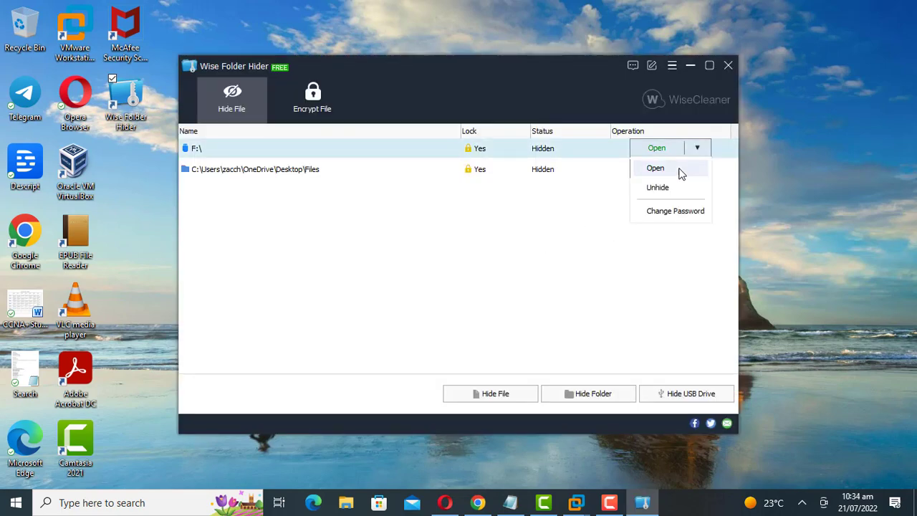